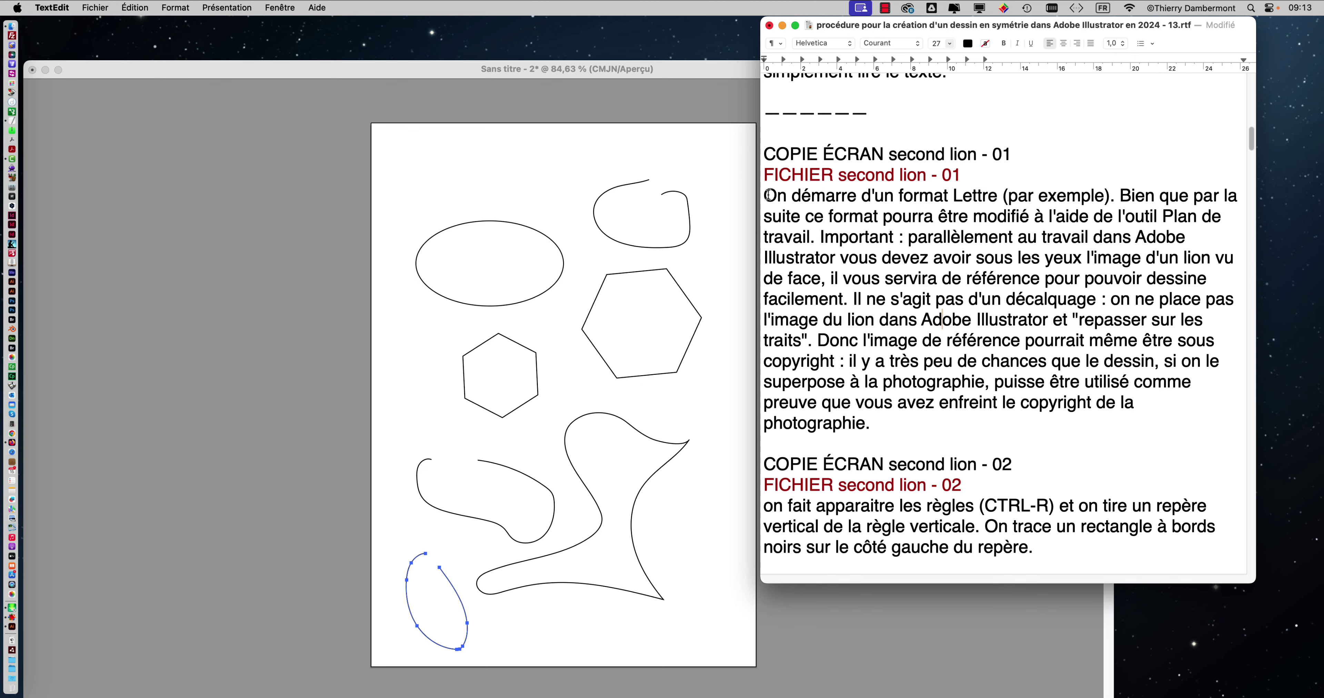
Close the untitled drawing without saving it and add "En RVB." after the Lettre format sentence in the TextEdit procedure.
drag(771, 195, 1108, 200)
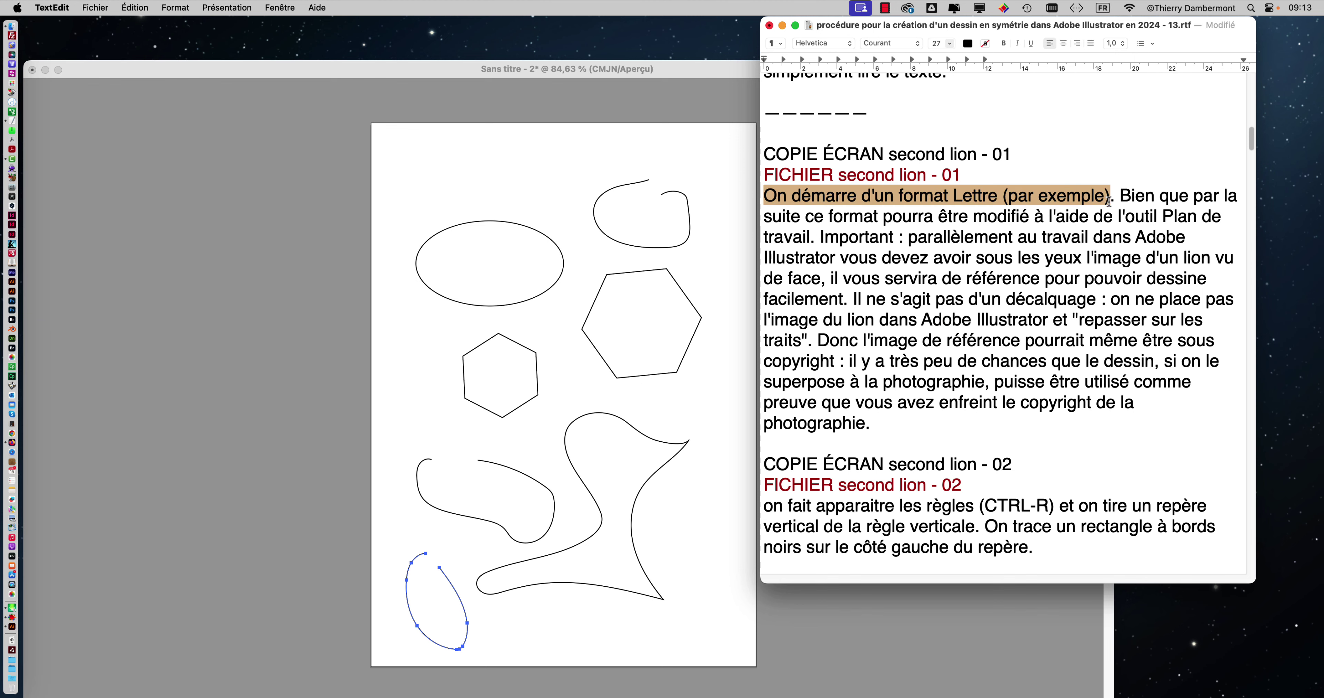
click(477, 85)
click(33, 73)
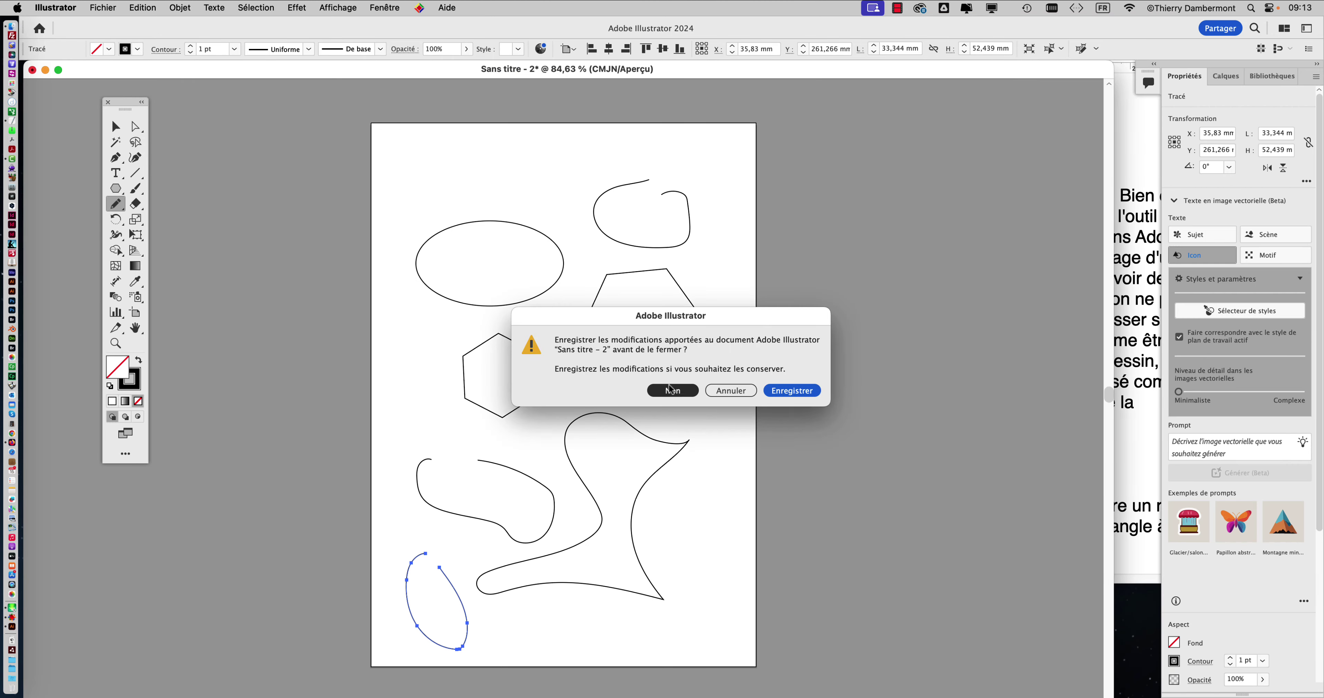
click(680, 393)
click(880, 337)
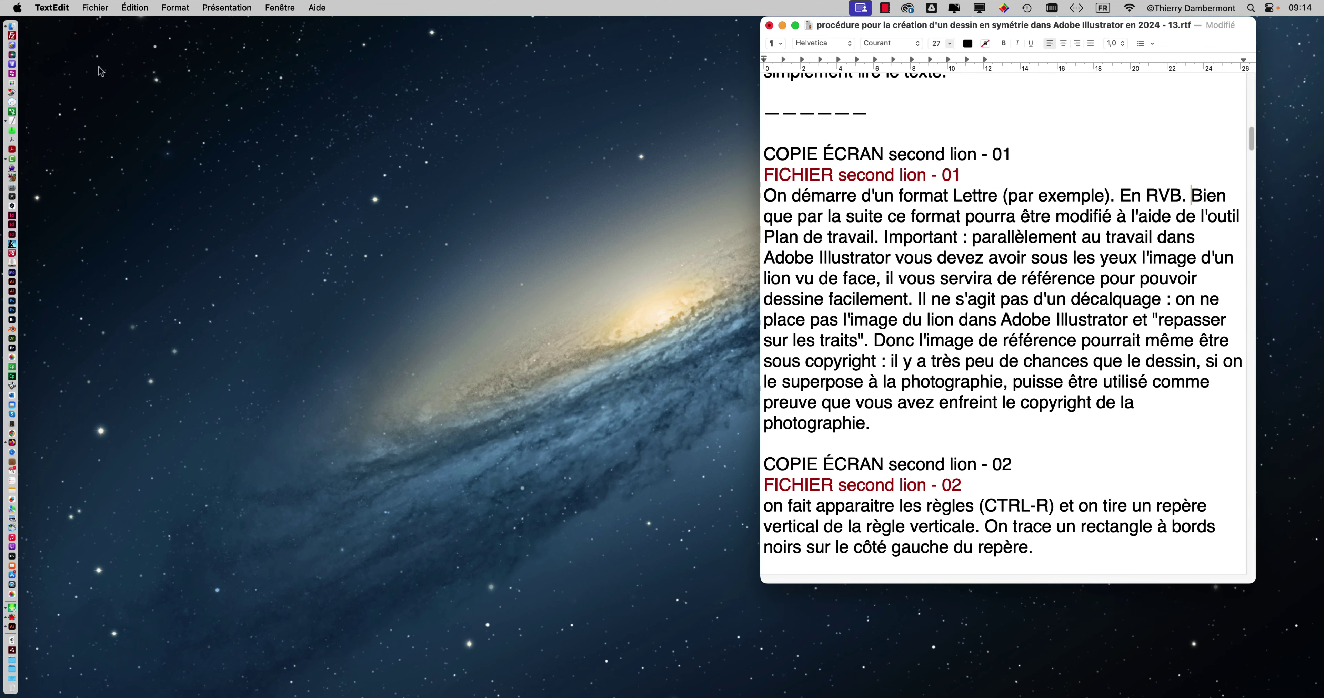
Switch to Illustrator and start a new document using the Impression presets.
key(super+Tab)
key(super+Tab)
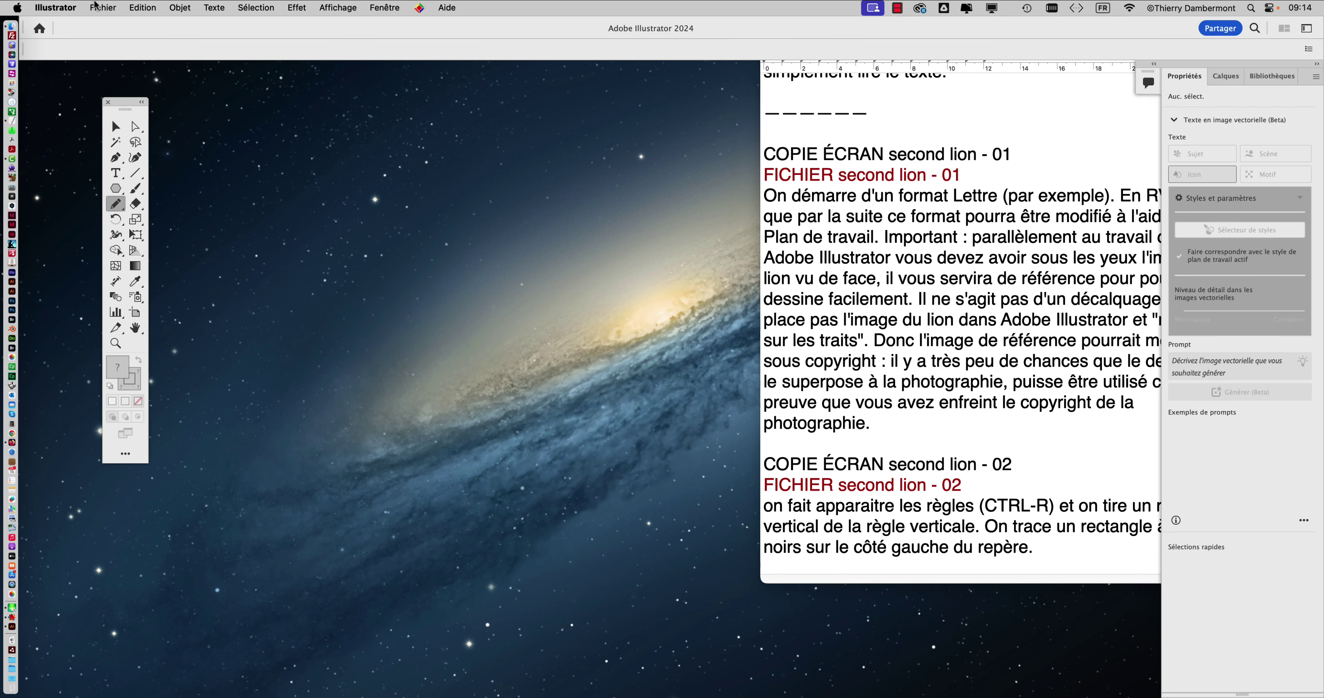
click(103, 8)
click(112, 20)
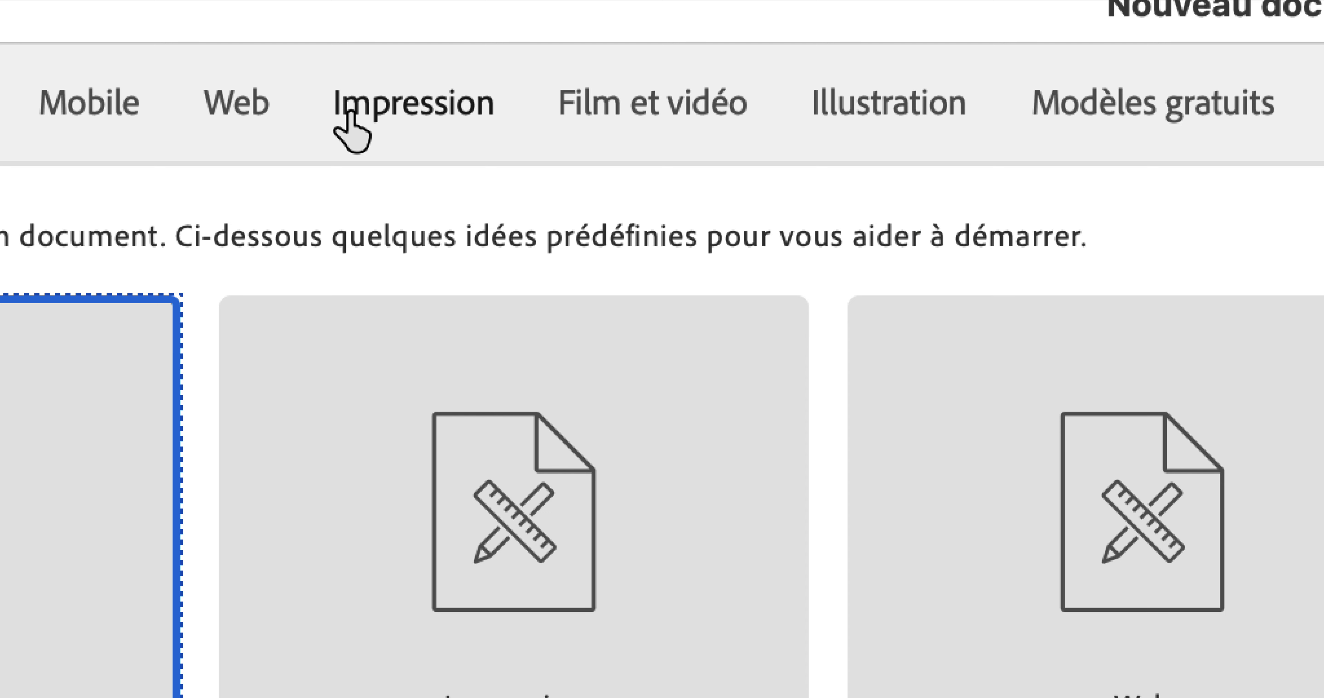
click(353, 128)
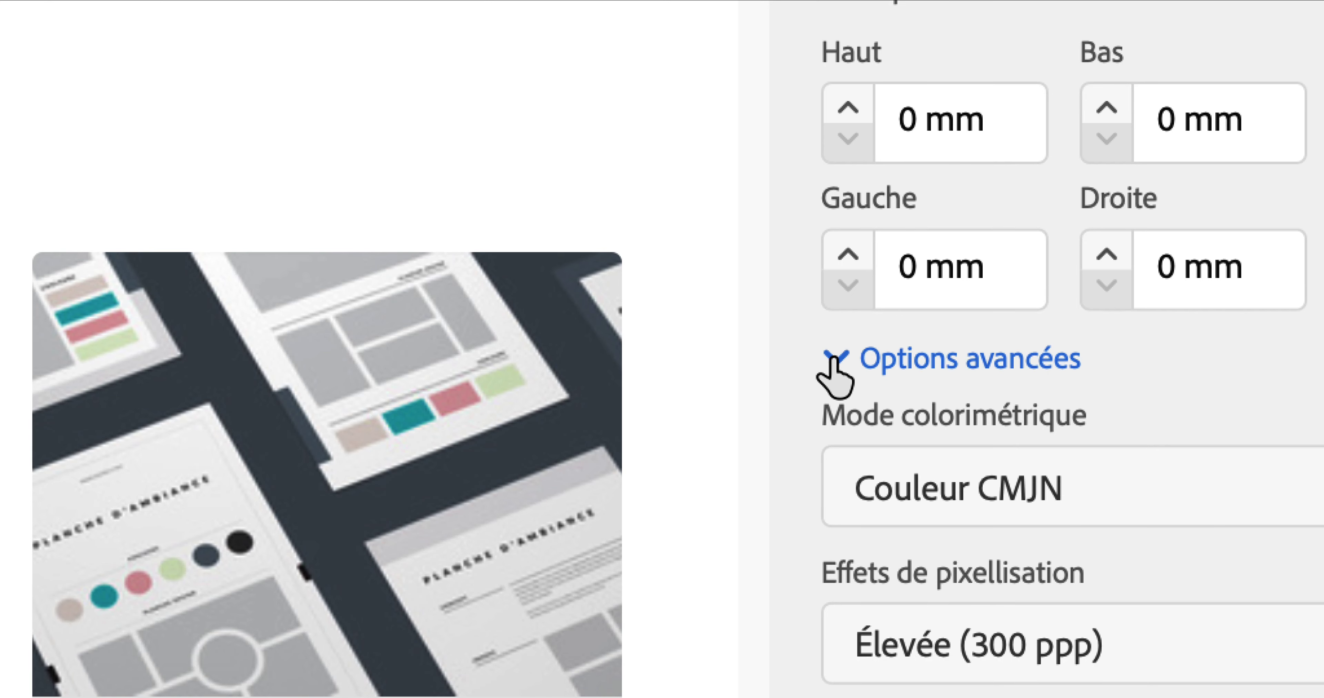
Set the new document's colour mode to Couleur RVB in the advanced options.
click(830, 360)
click(831, 360)
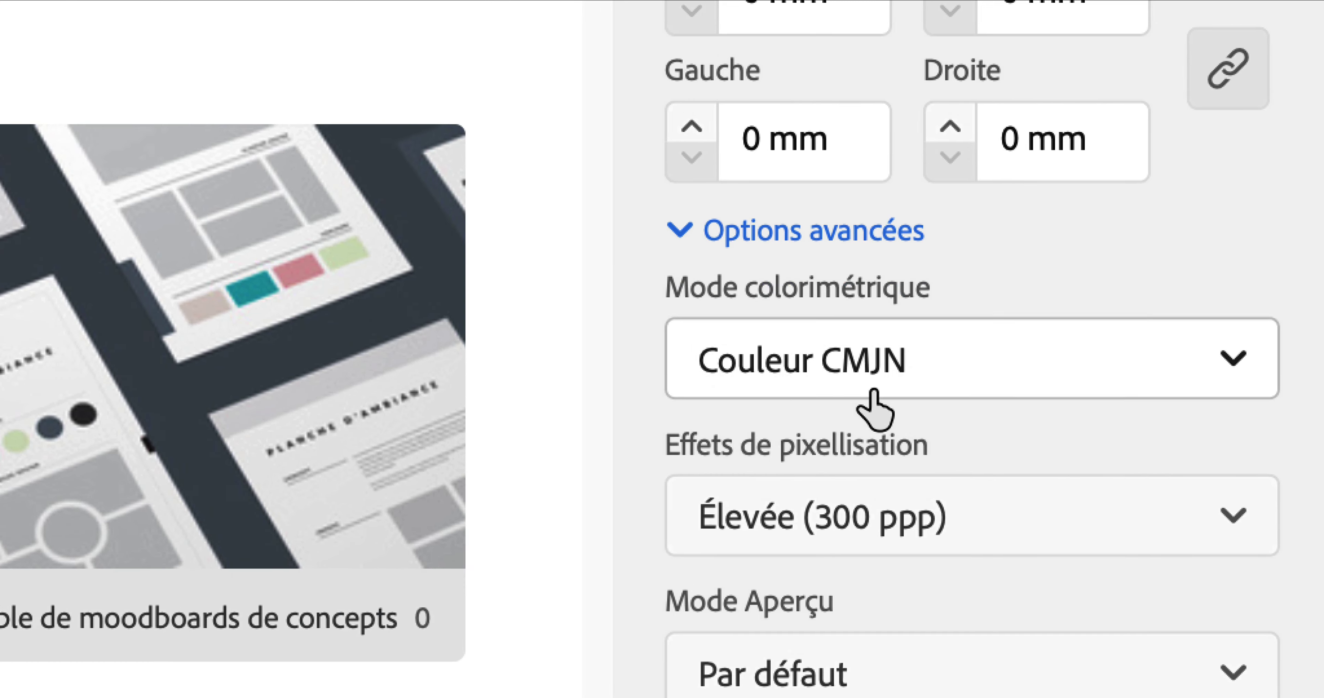
click(1056, 501)
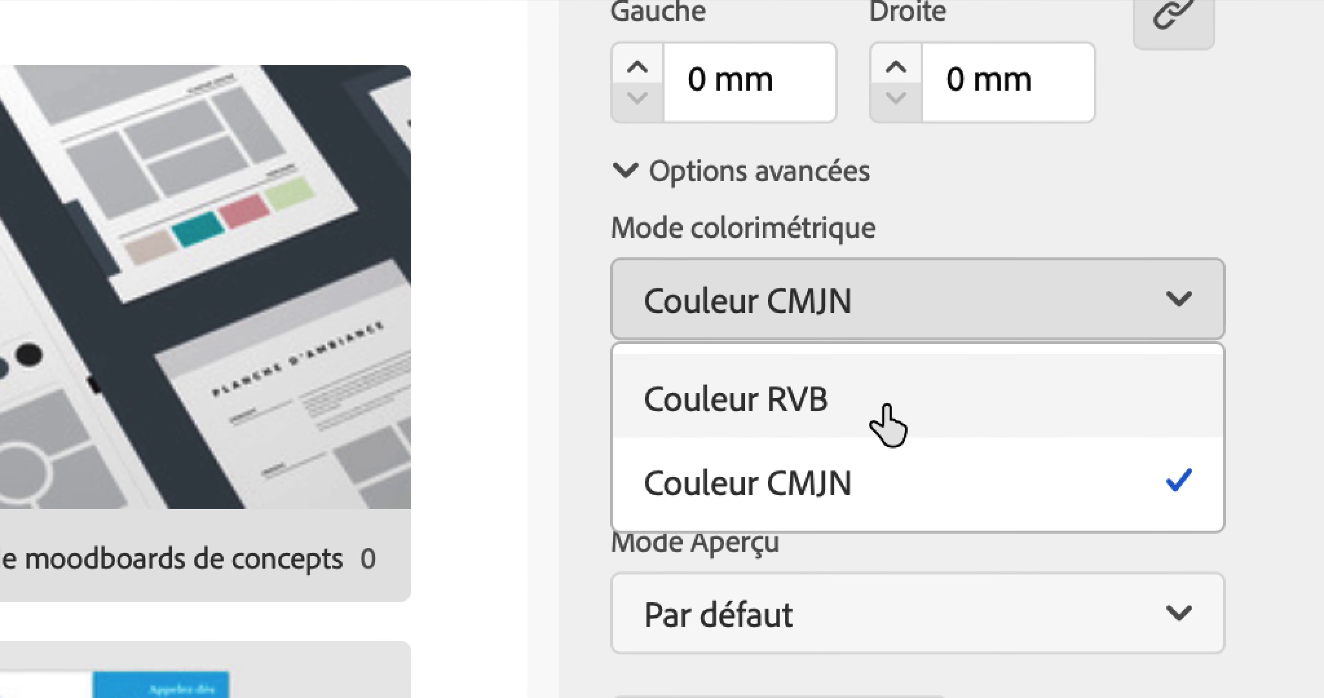
click(883, 407)
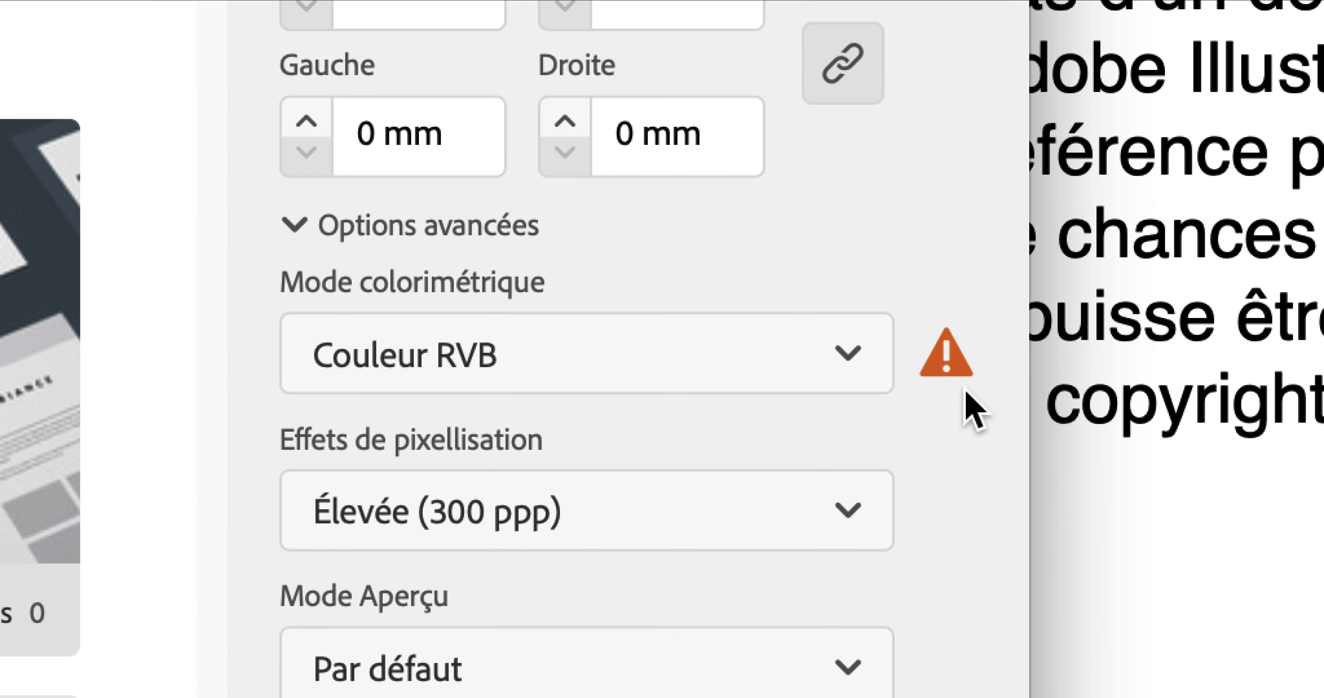
mouse_move(966, 393)
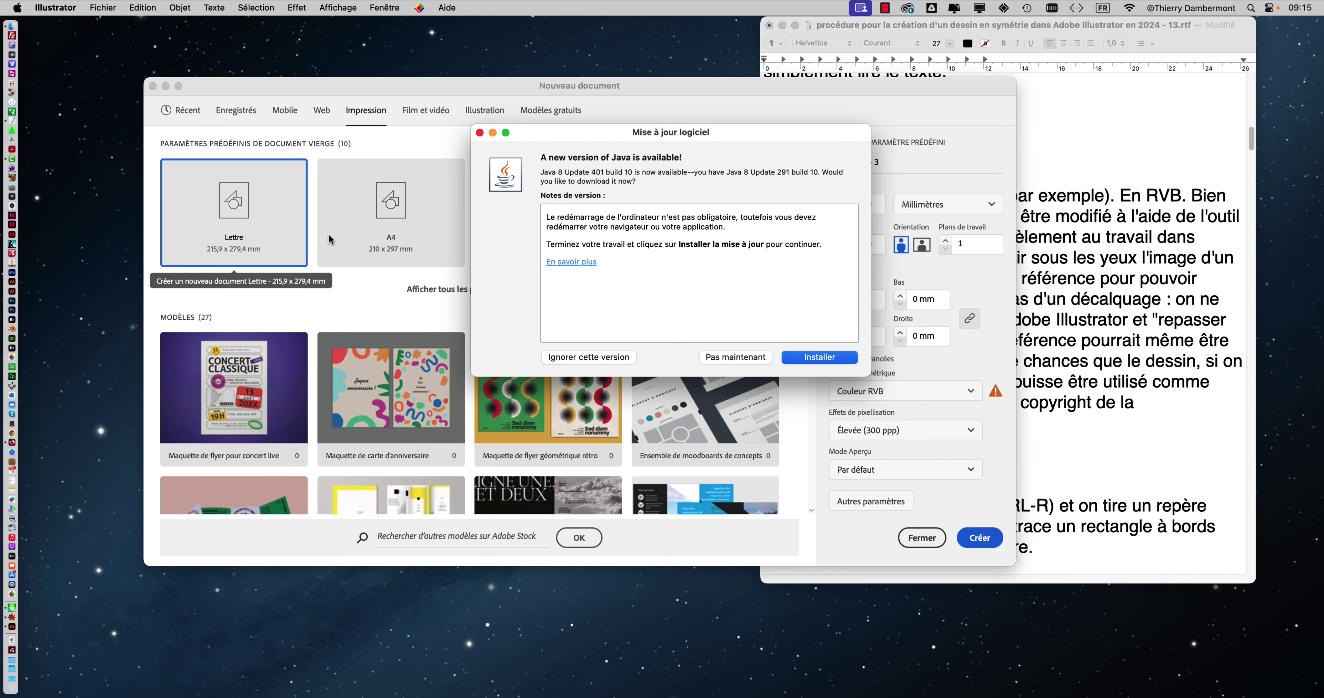
Postpone the Java update and look through the resolution choices for the new document's raster effects.
click(752, 360)
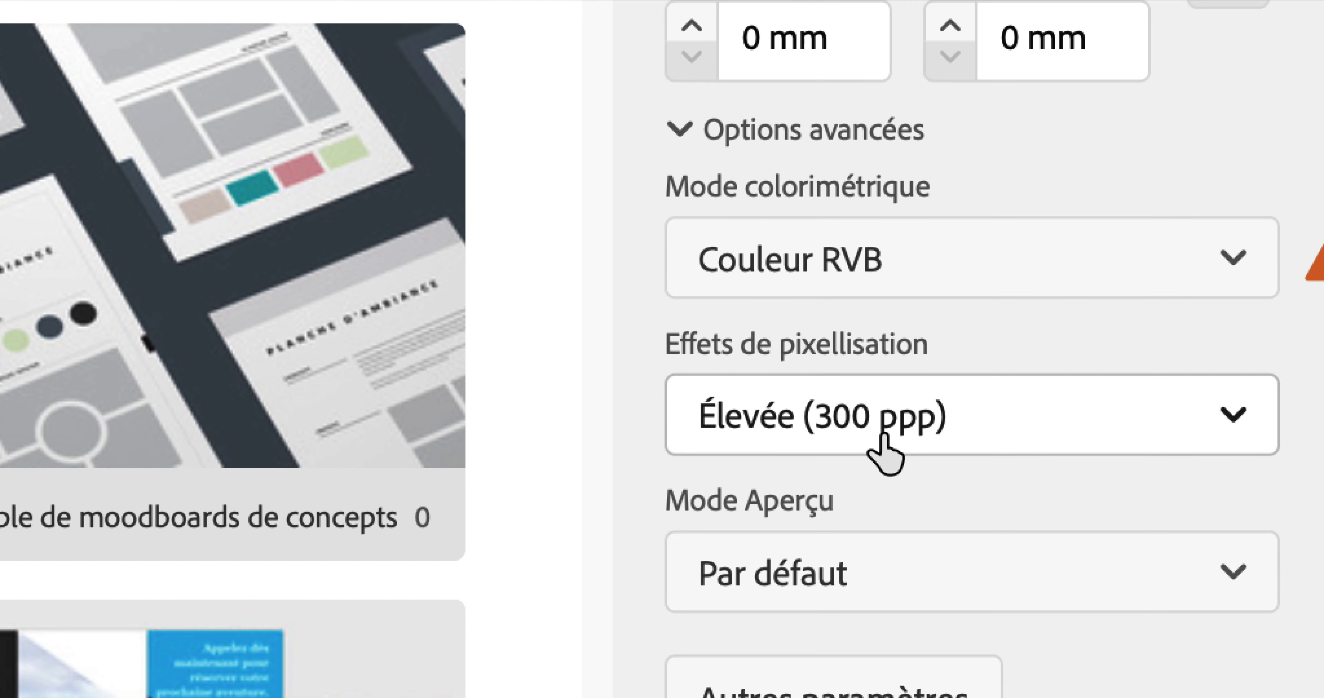
click(883, 441)
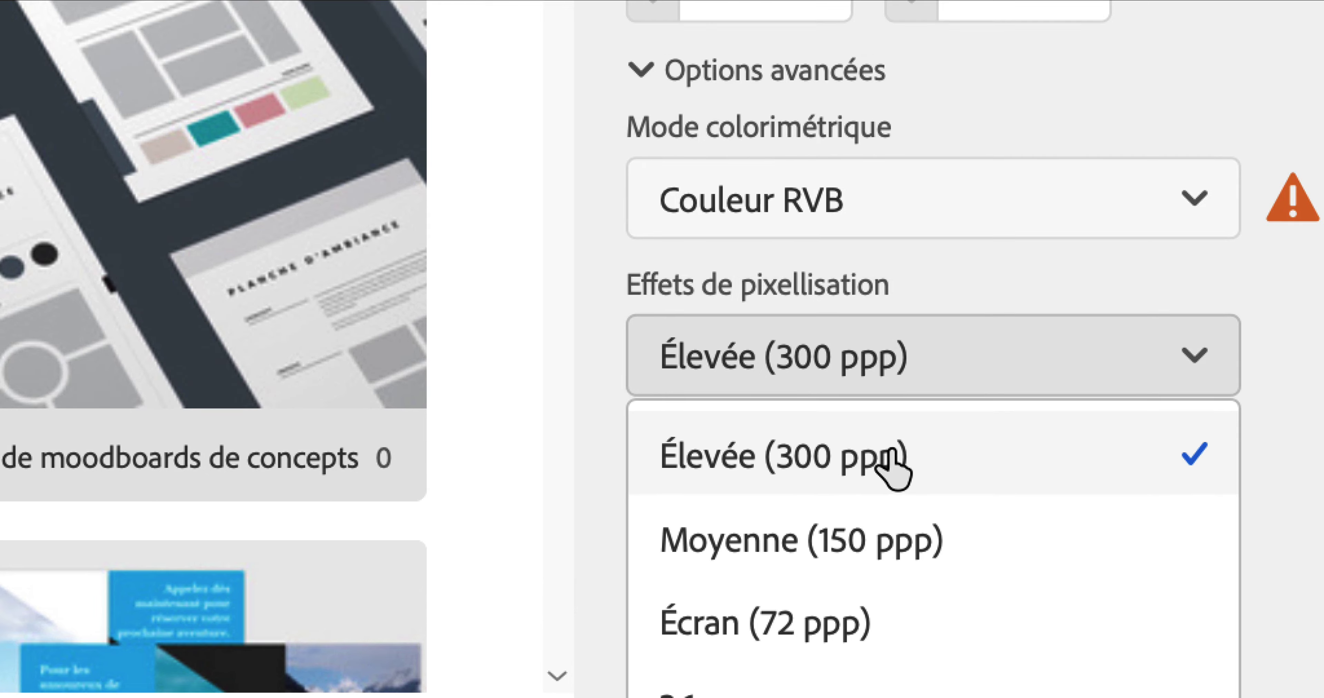
click(580, 485)
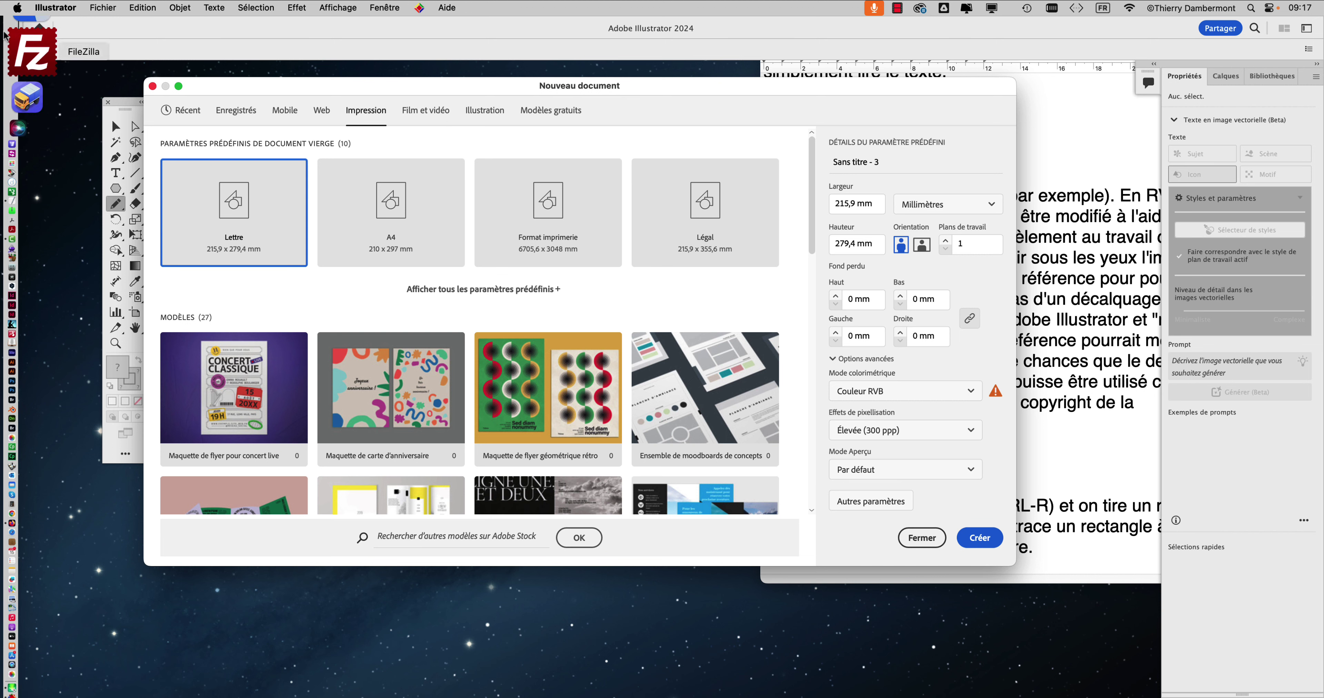
Open the macOS Calculator and place it over the document presets.
click(18, 7)
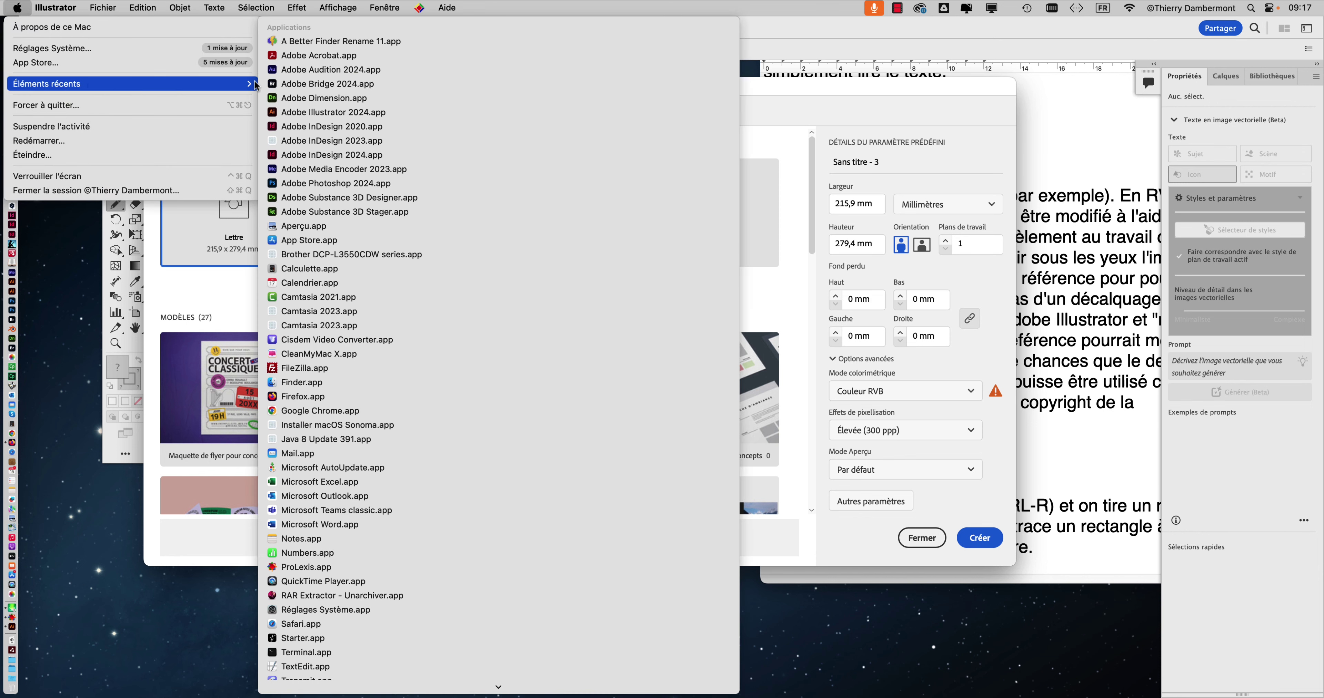
mouse_move(129, 84)
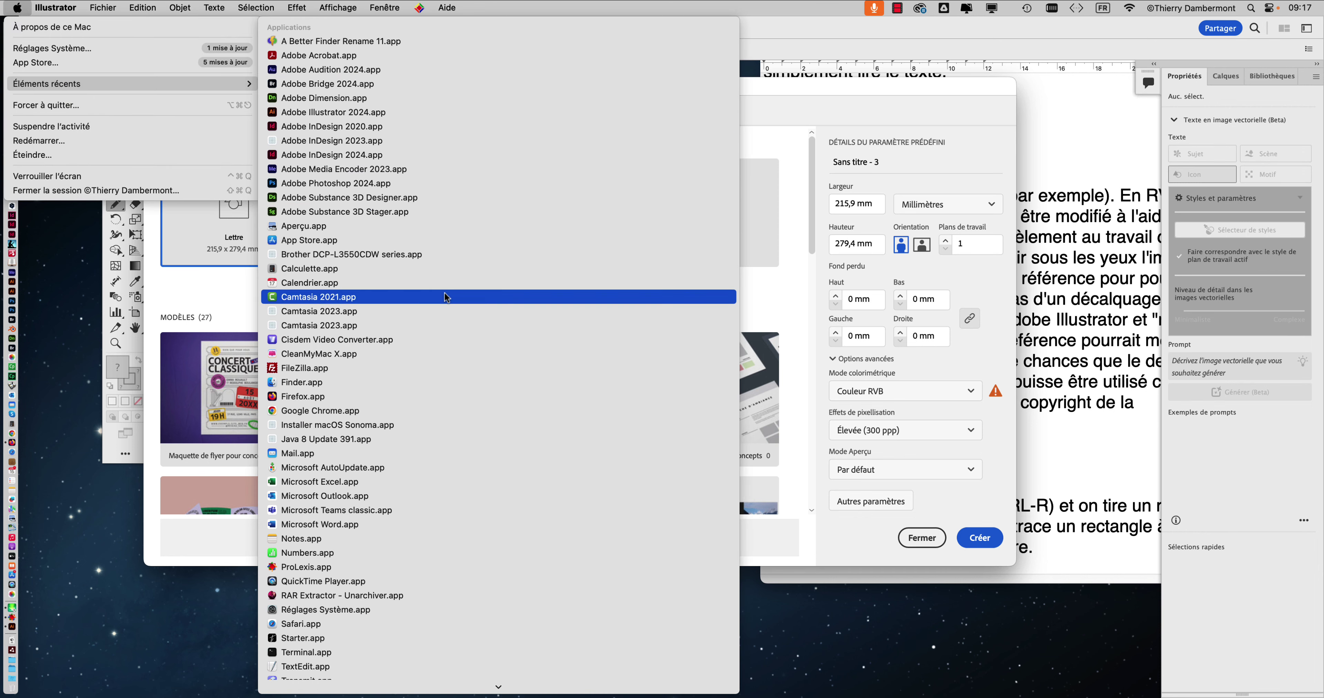
click(426, 269)
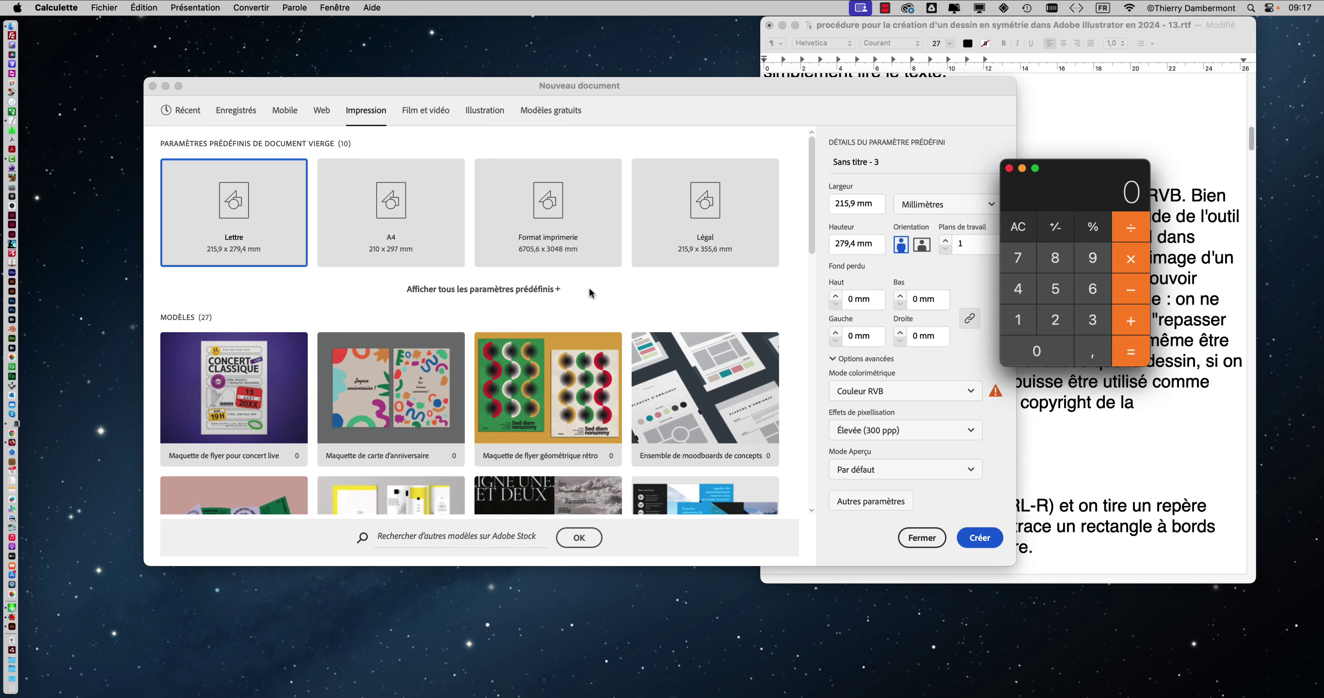
drag(1084, 182, 1090, 156)
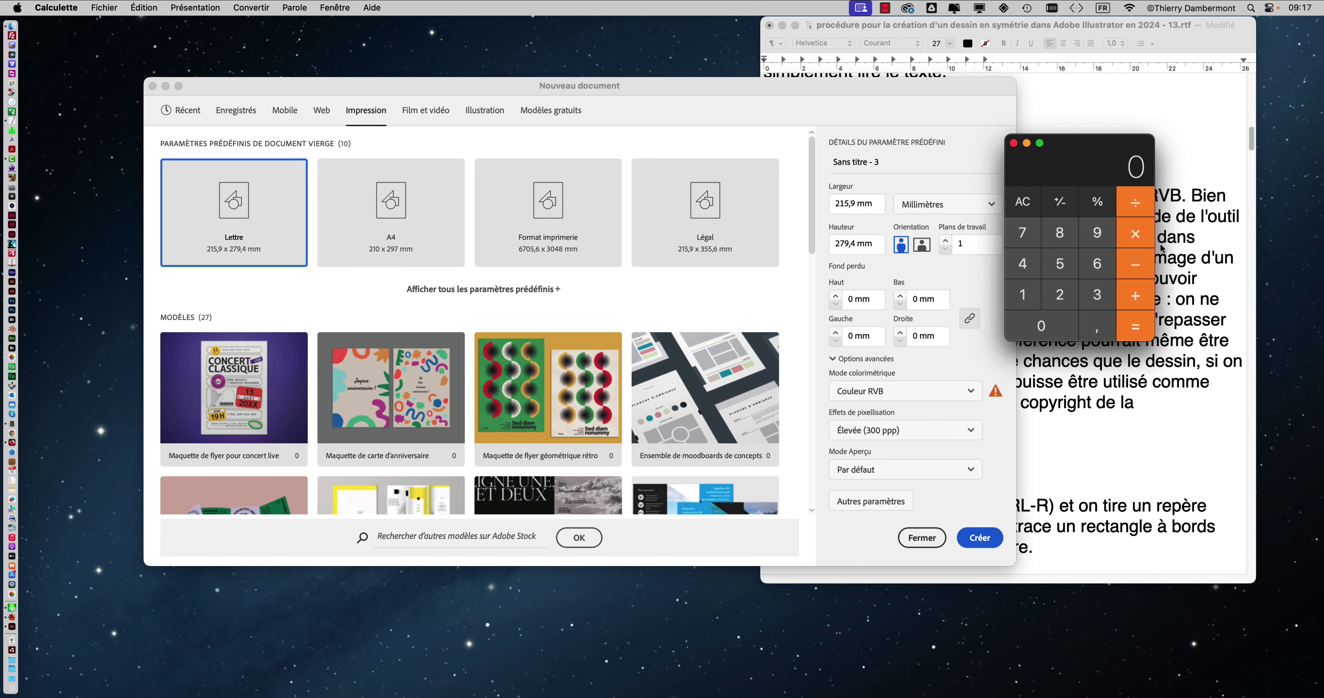
drag(1062, 169, 524, 224)
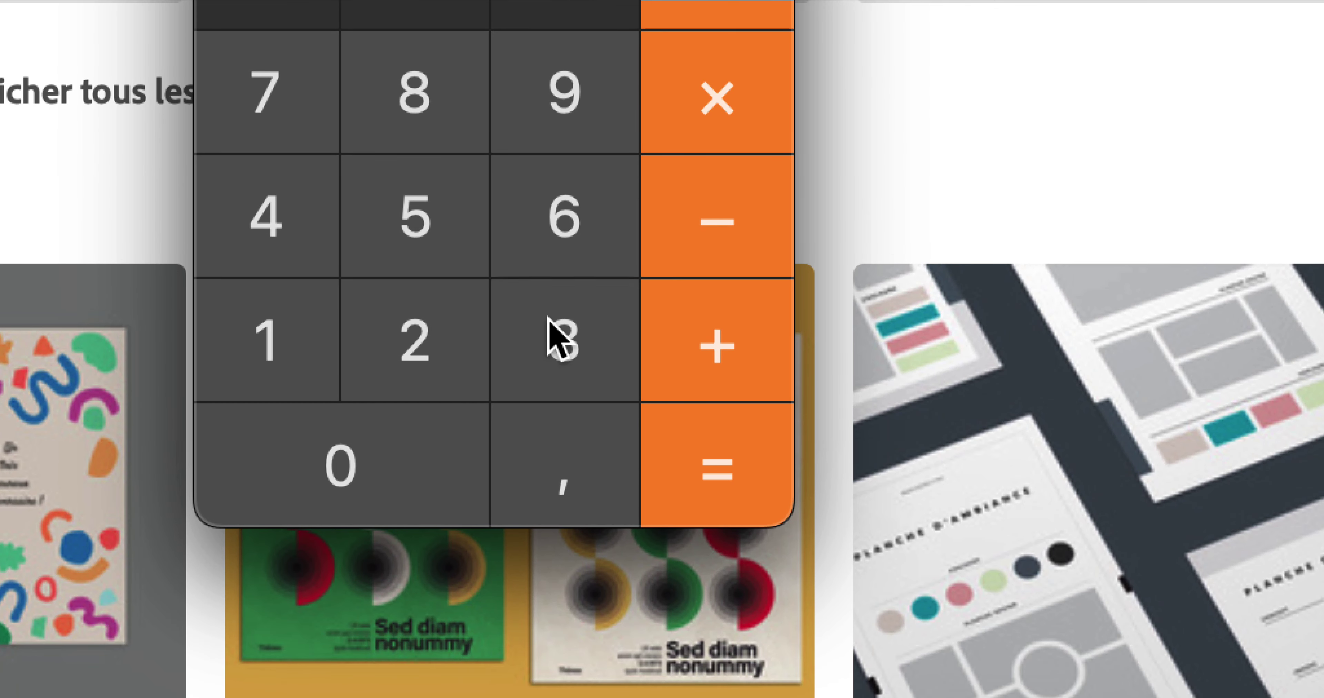
Calculate 300 × 300 to find the number of pixels per square inch at 300 ppp.
key(0)
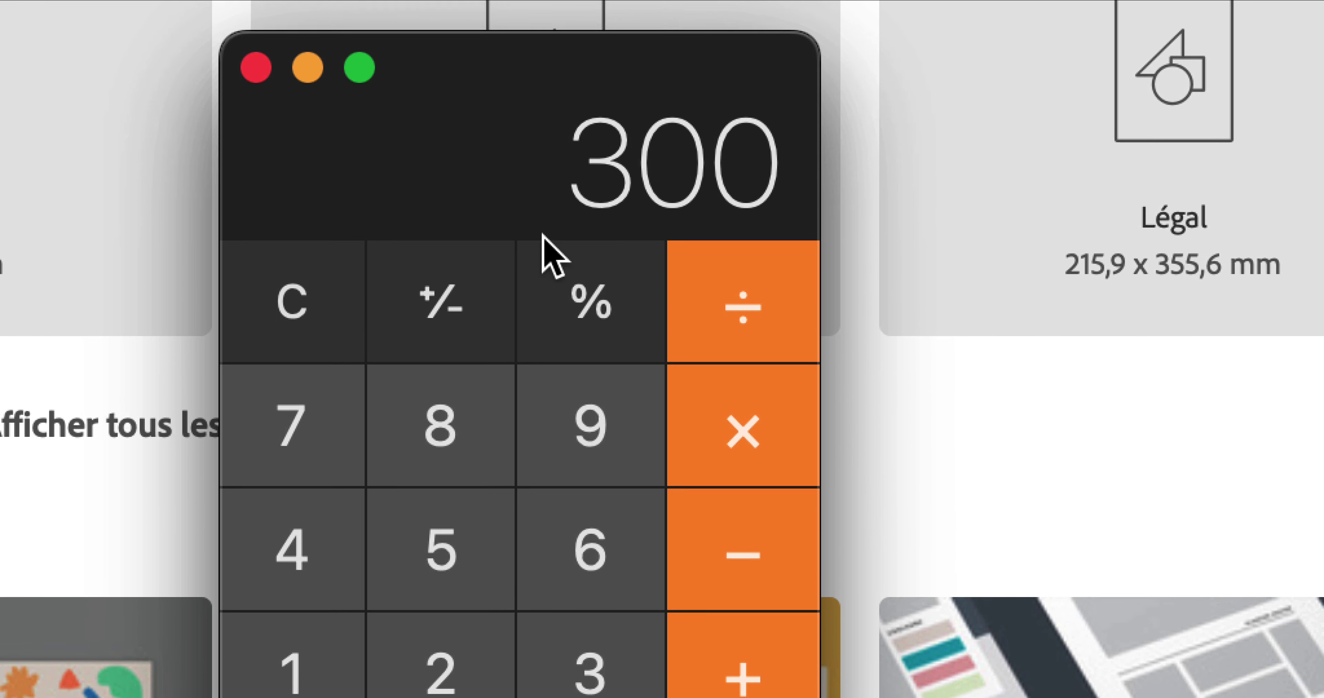
click(743, 431)
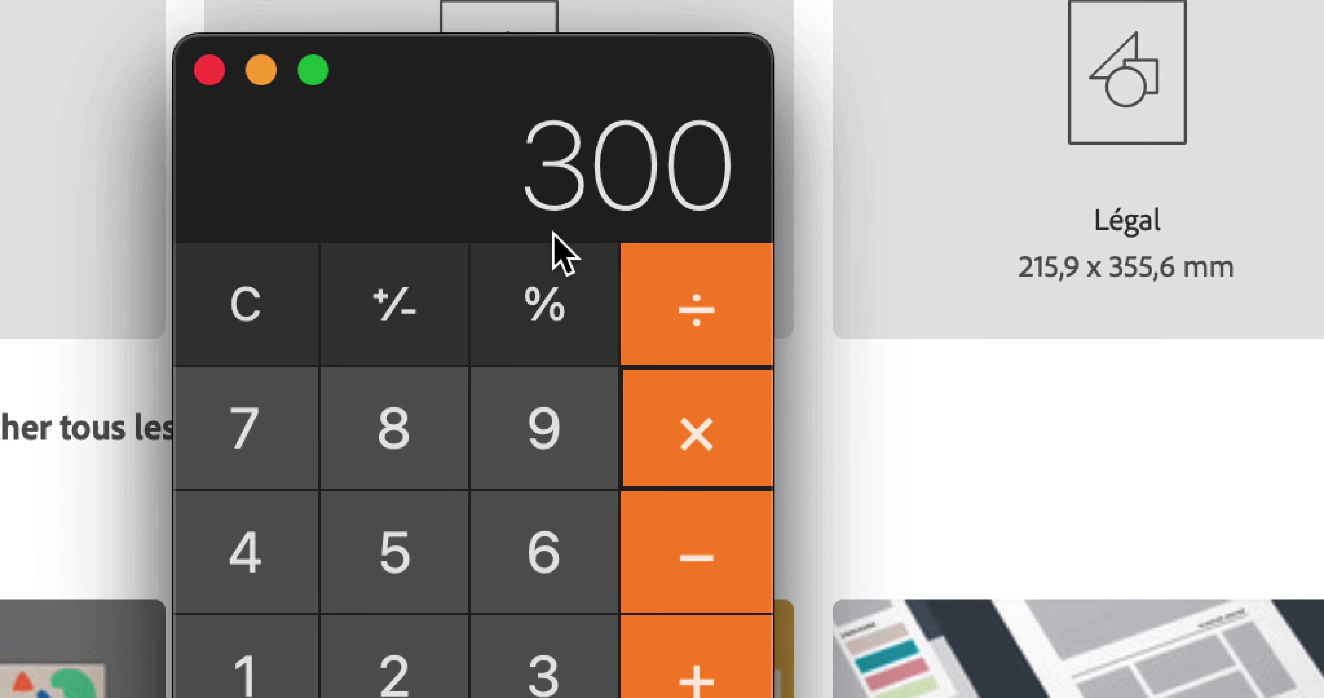
key(Return)
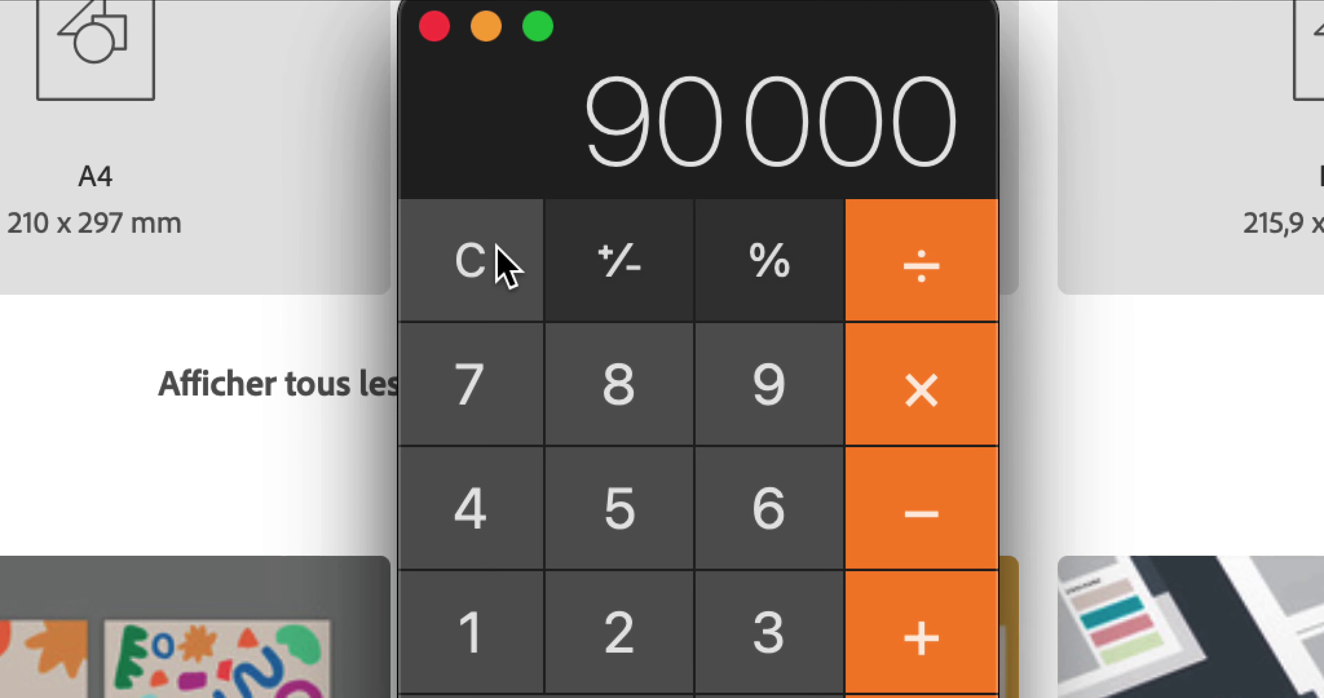
Clear the result, calculate 72 × 72 for the screen resolution and close the Calculator.
click(266, 314)
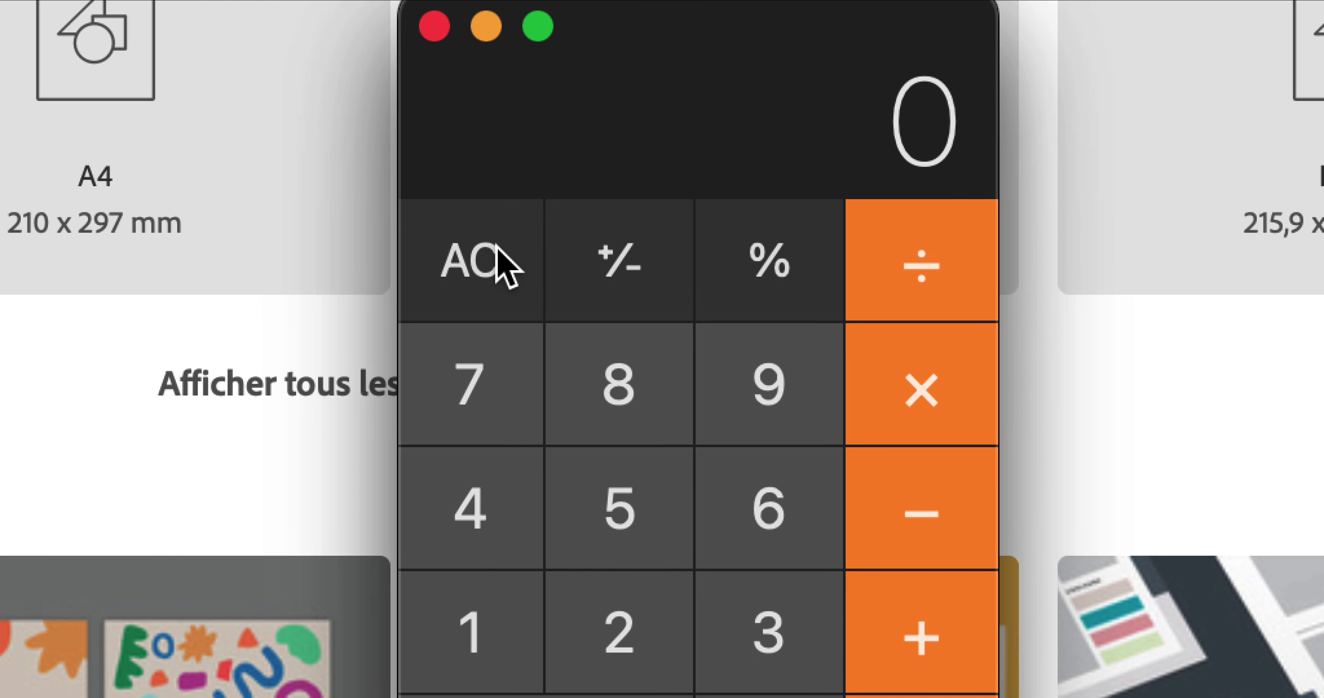
text(72)
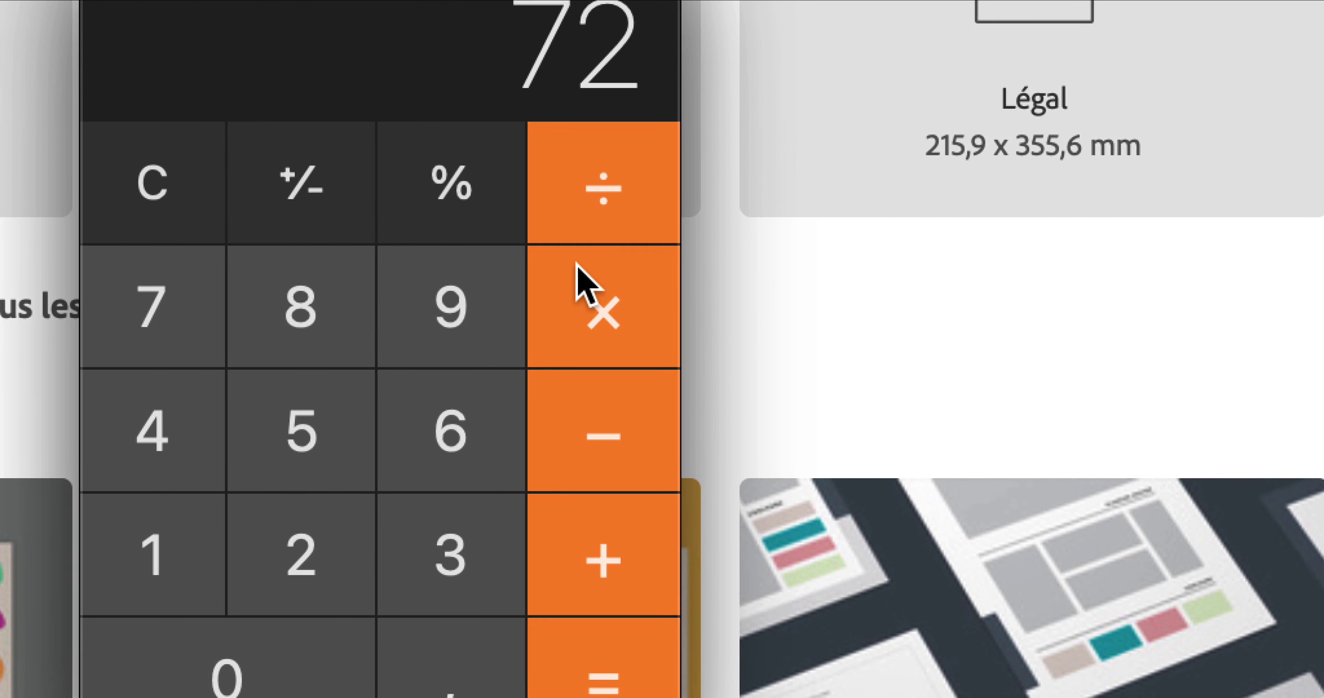
click(897, 330)
key(2)
key(Return)
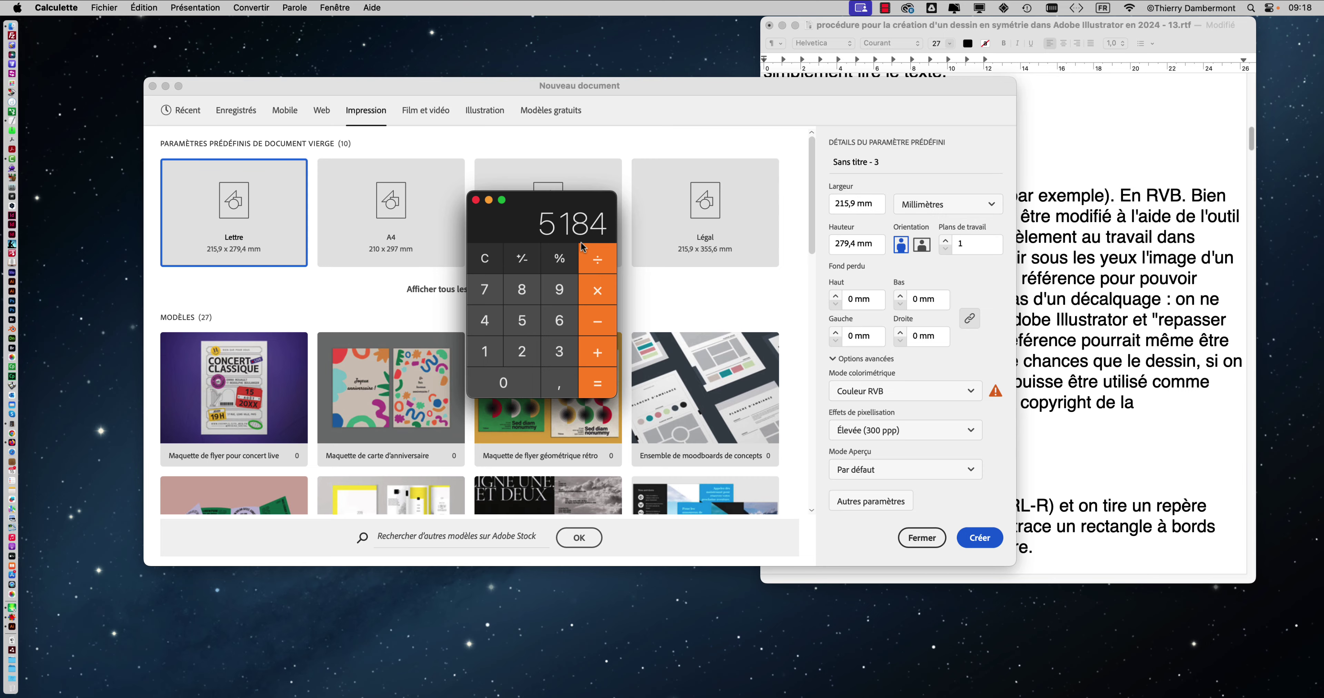
click(475, 199)
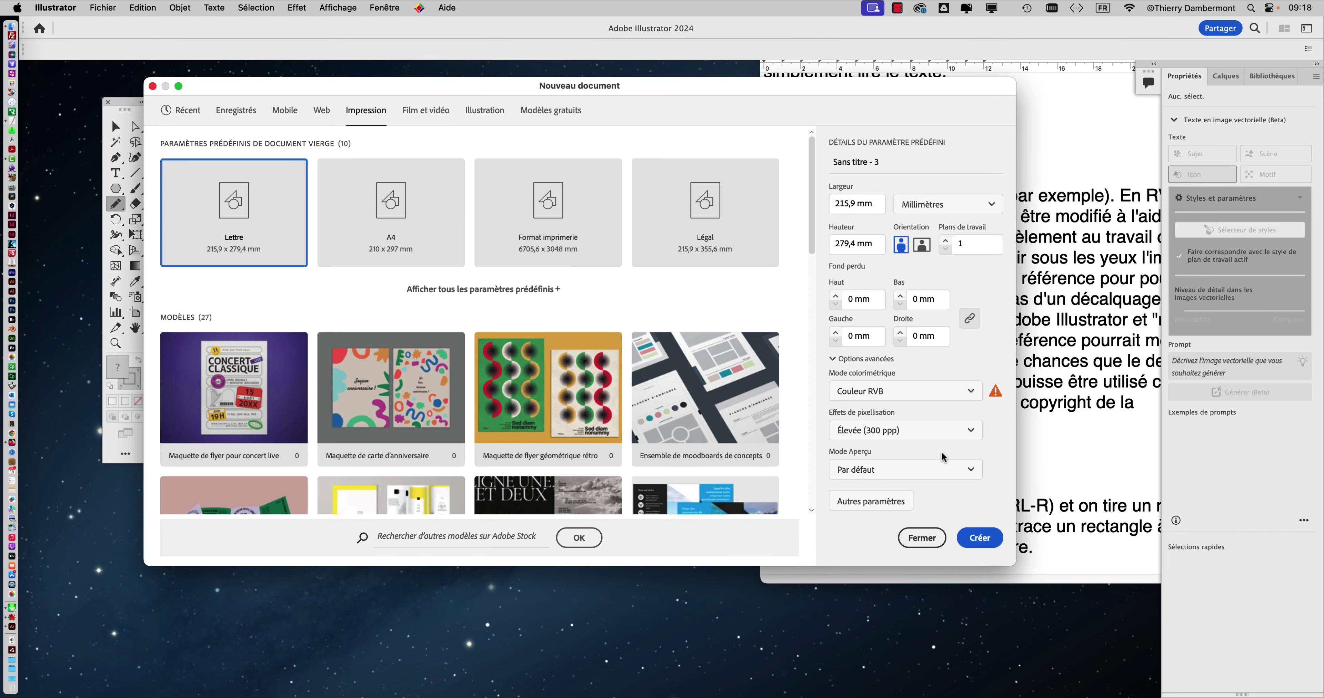
Keep the raster effects at Élevée (300 ppp) and create the Lettre document of 215,9 × 279,4 mm.
click(946, 441)
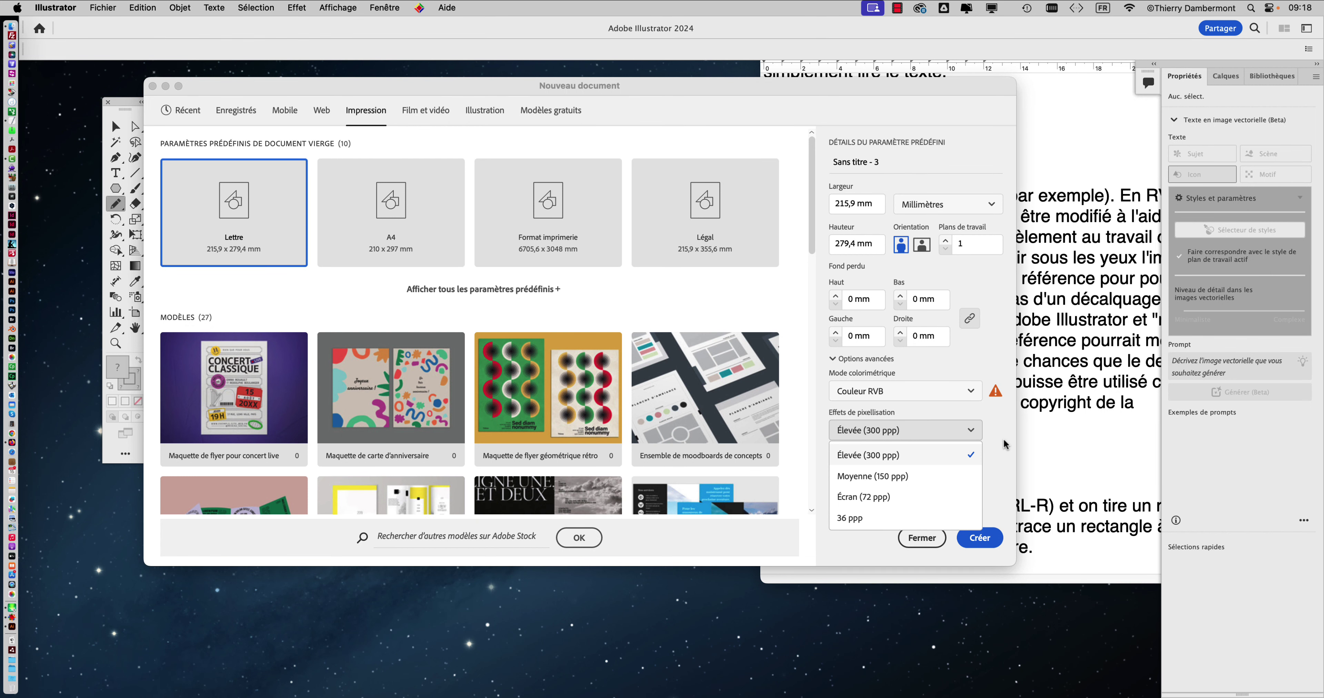
click(927, 436)
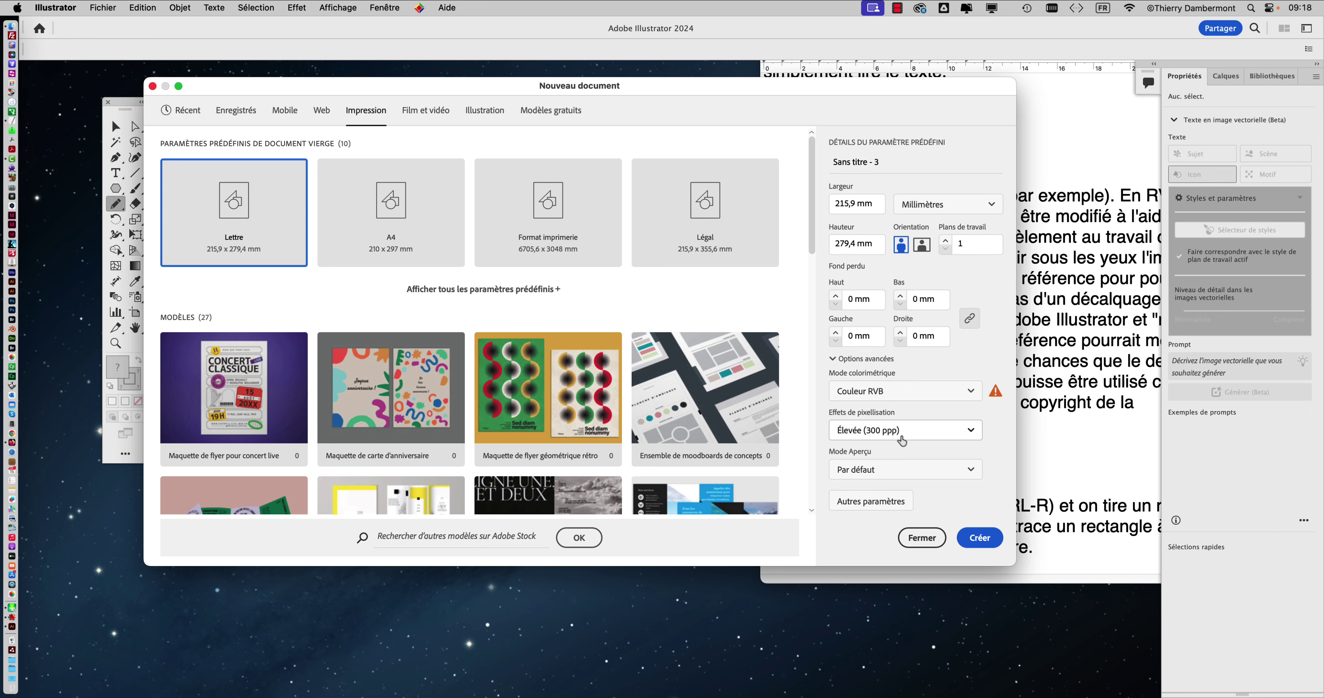
click(993, 541)
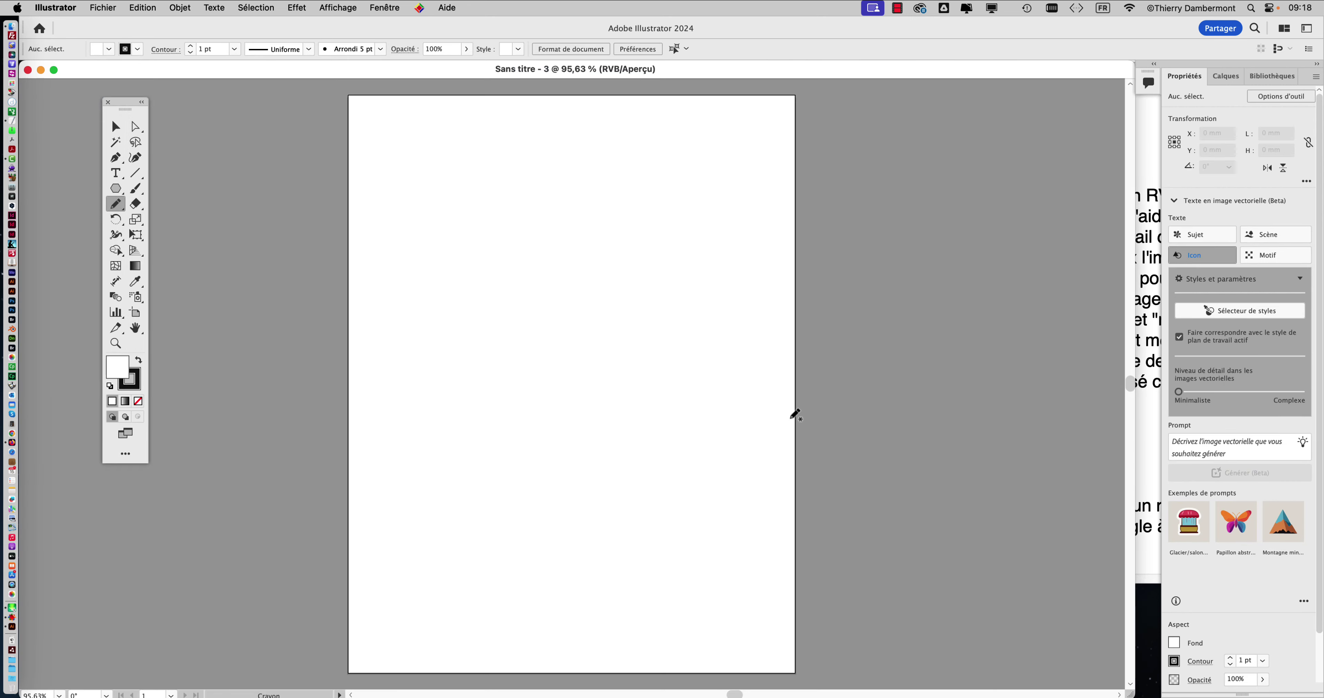